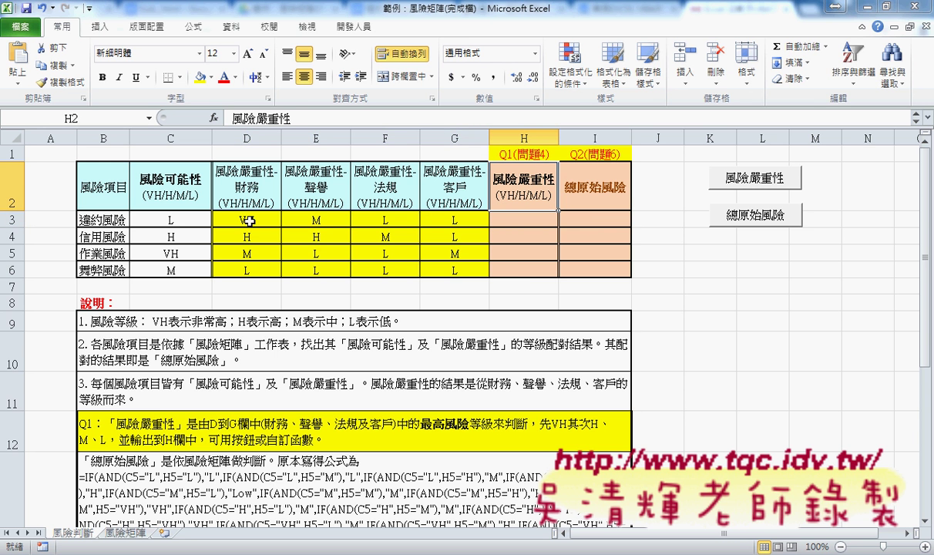
- Review the Q1 explanation and the severity ratings VH, H, M, L in rows 3–6
left_click(305, 416)
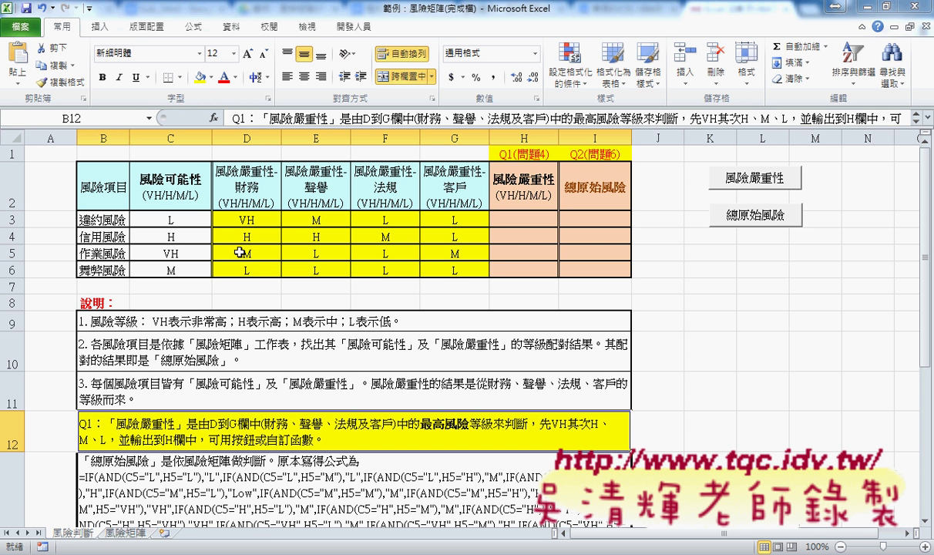
left_click_drag(241, 220, 432, 219)
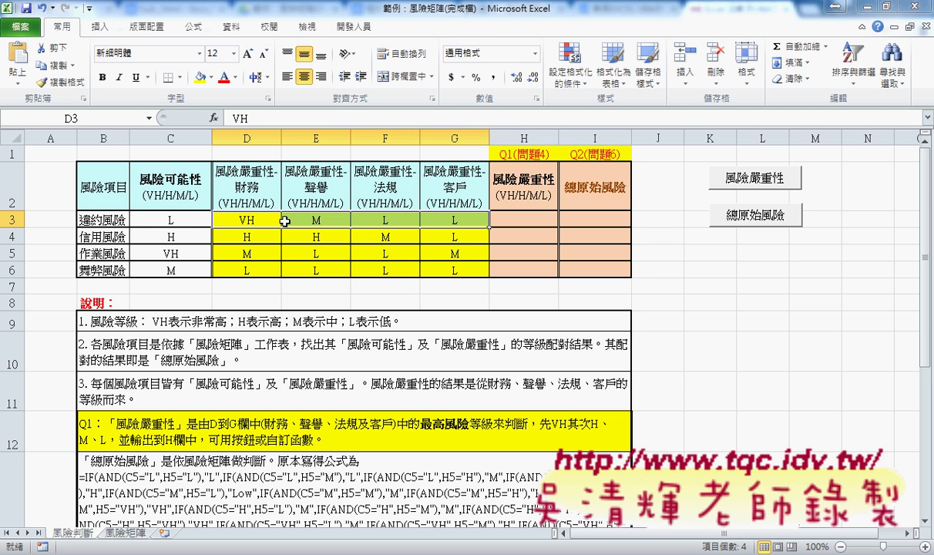
left_click_drag(236, 239, 309, 238)
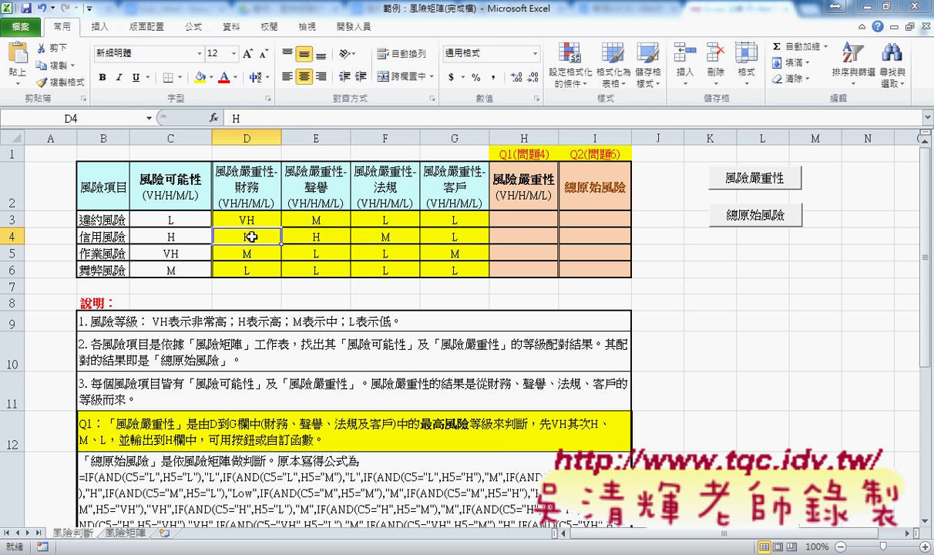
left_click(515, 227)
left_click(245, 210)
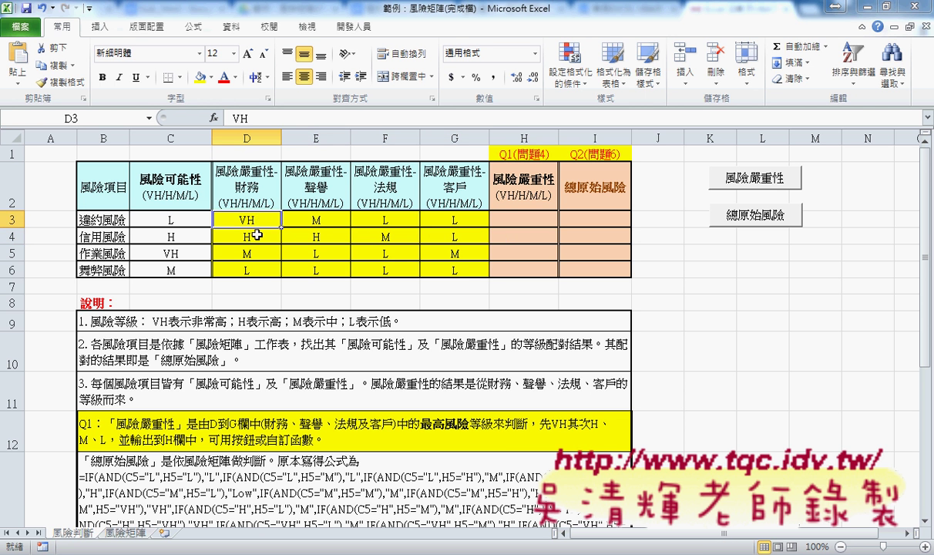
left_click(241, 223)
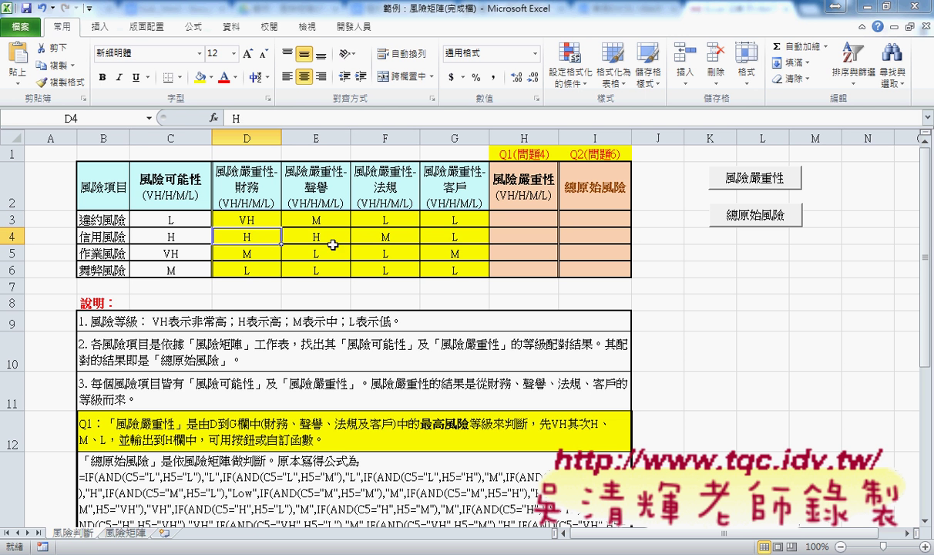
left_click(245, 255)
left_click(251, 272)
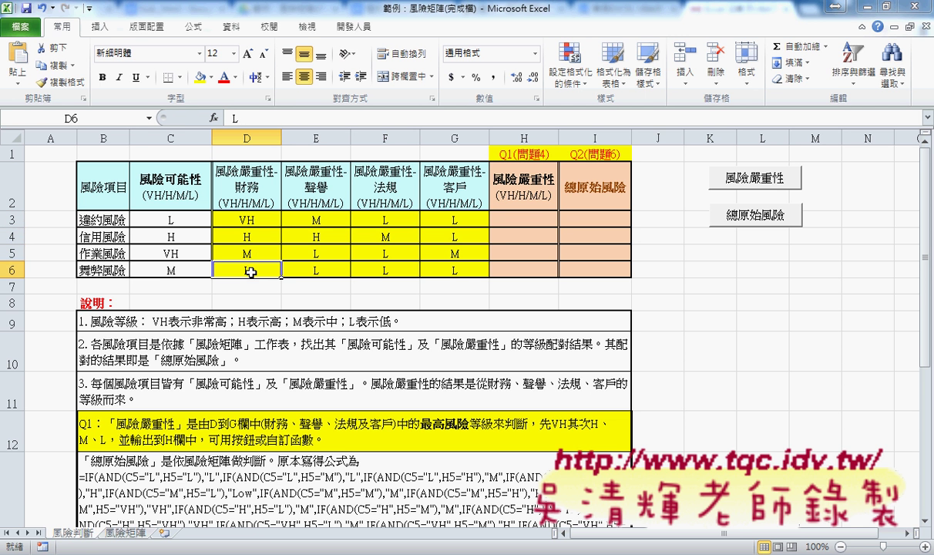
left_click(530, 218)
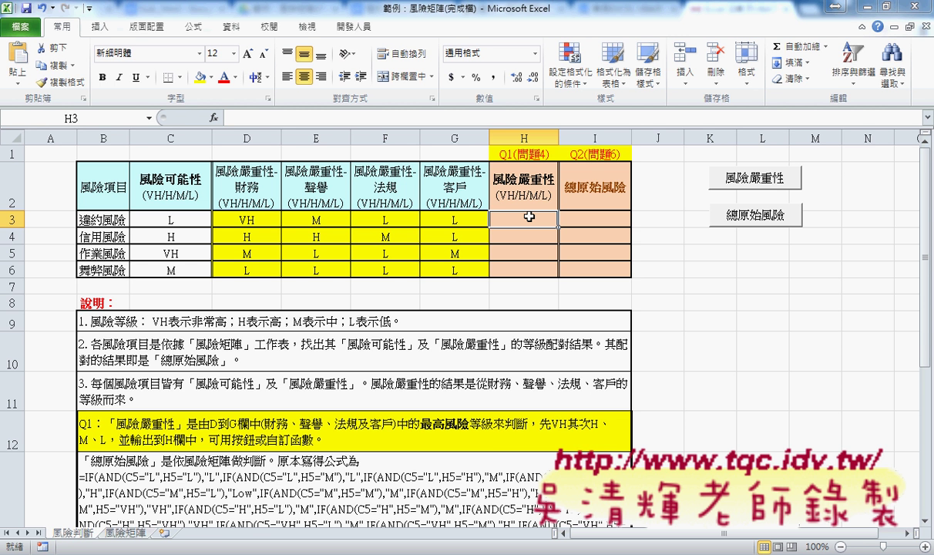
- Read the nested IF formula in the 總原始風險 explanation in B13
left_click(360, 461)
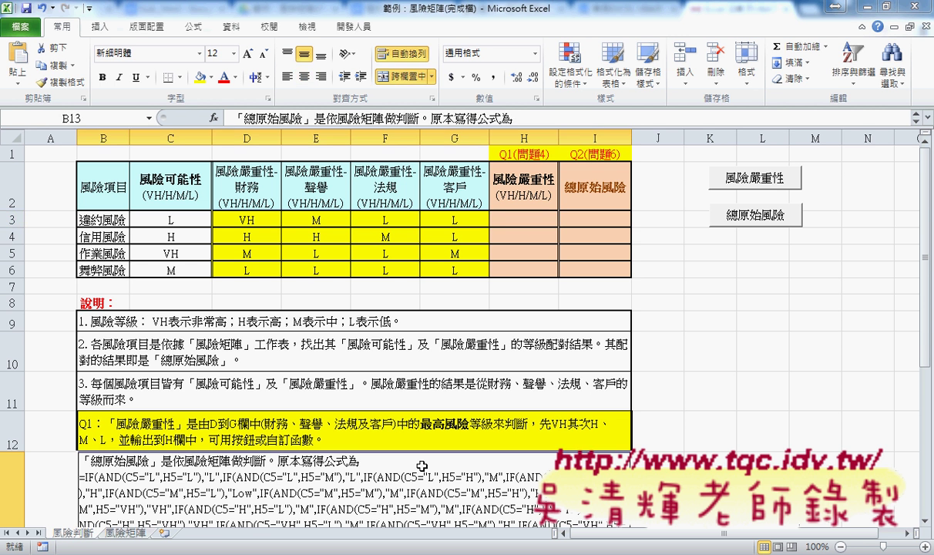
scroll(931, 311, "down", 1)
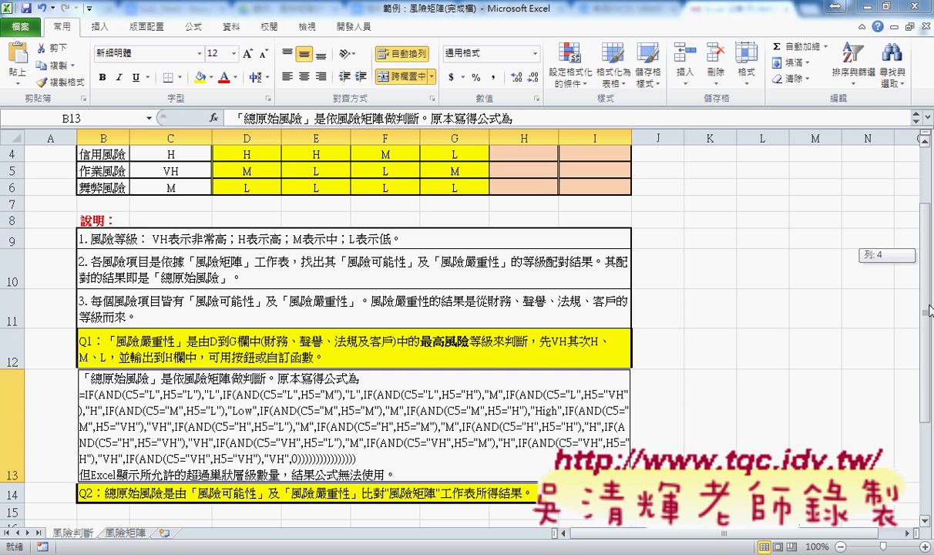
double_click(351, 432)
left_click_drag(356, 459, 72, 399)
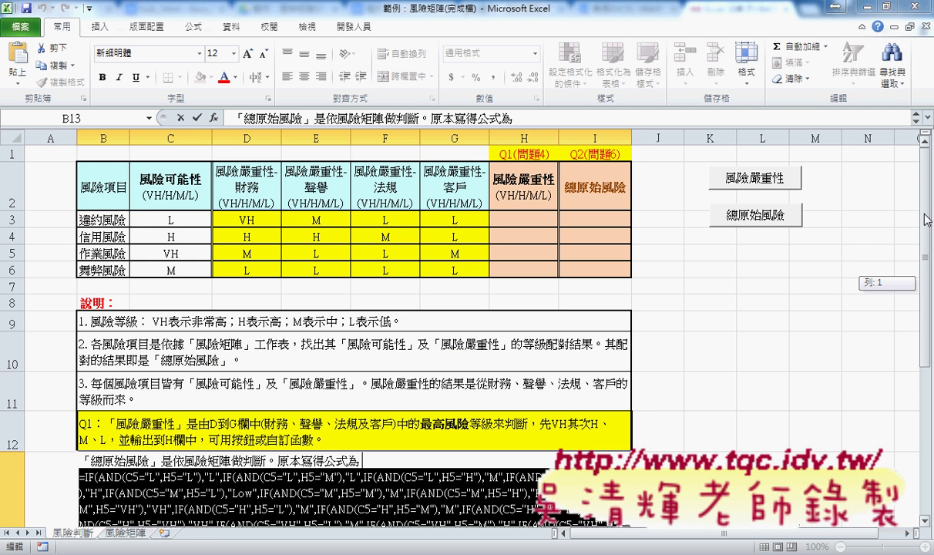
scroll(840, 270, "up", 1)
- Fill H3:H6 with the 風險嚴重性 button, check VH and H against rows 3–4, then clear them
left_click_drag(517, 220, 520, 275)
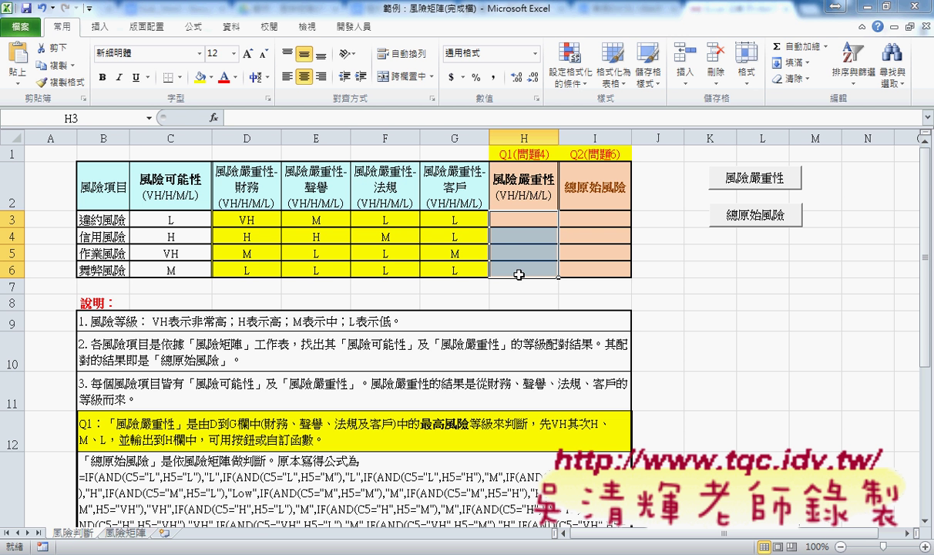
left_click(752, 179)
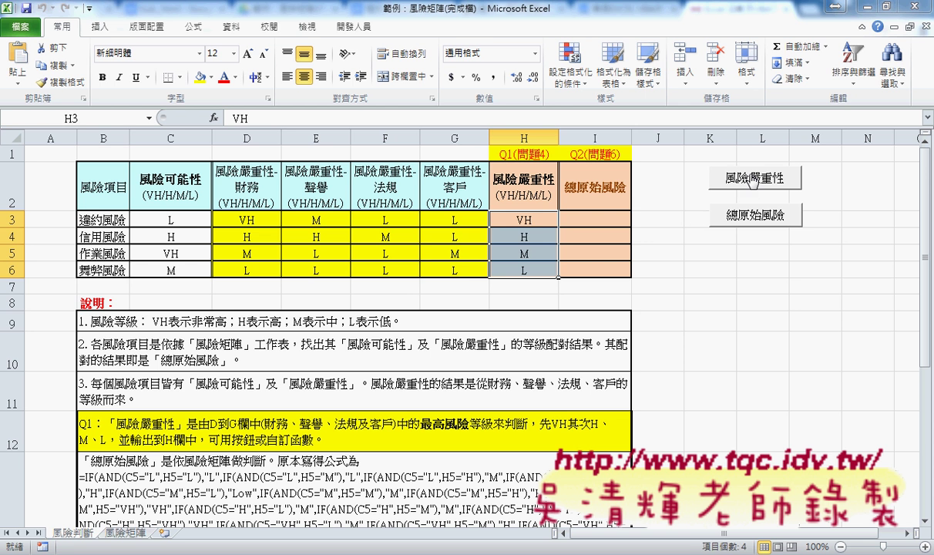
left_click_drag(507, 219, 509, 270)
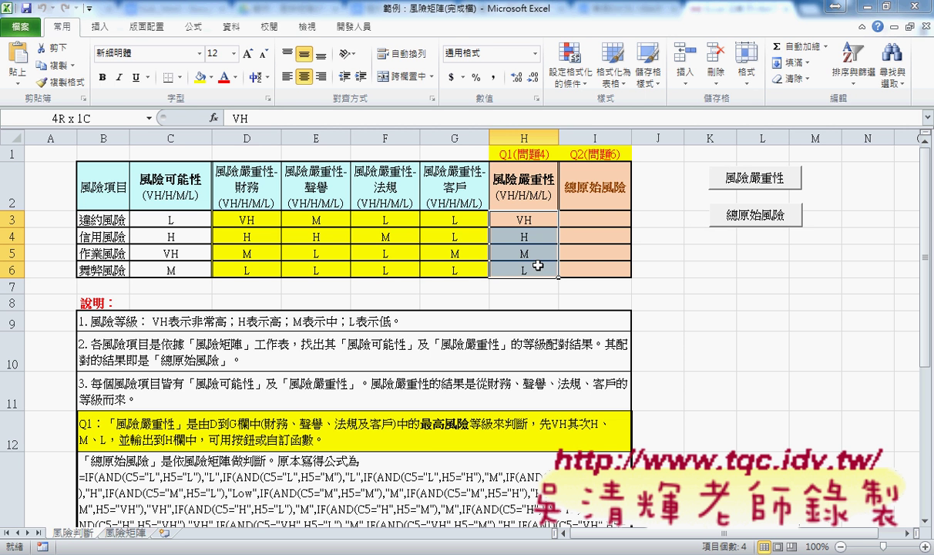
left_click_drag(232, 219, 461, 220)
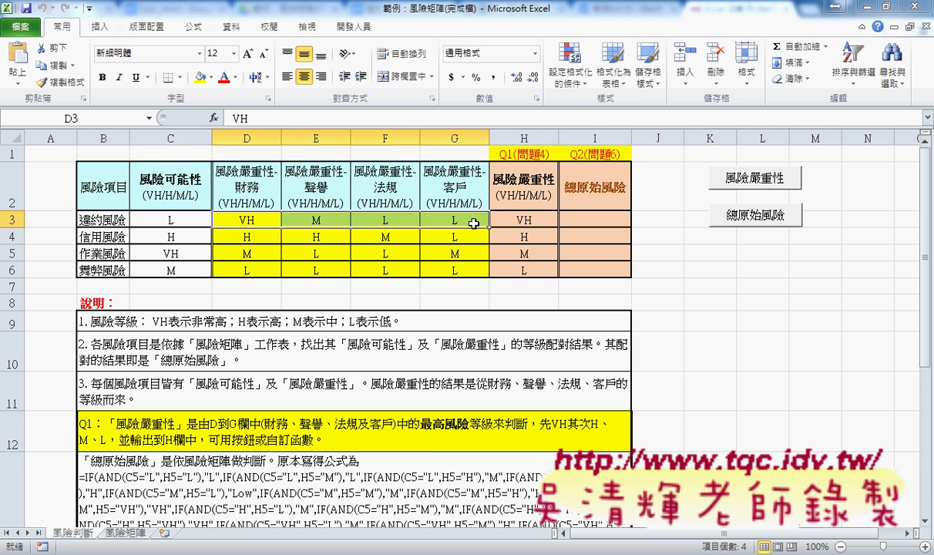
left_click(526, 220)
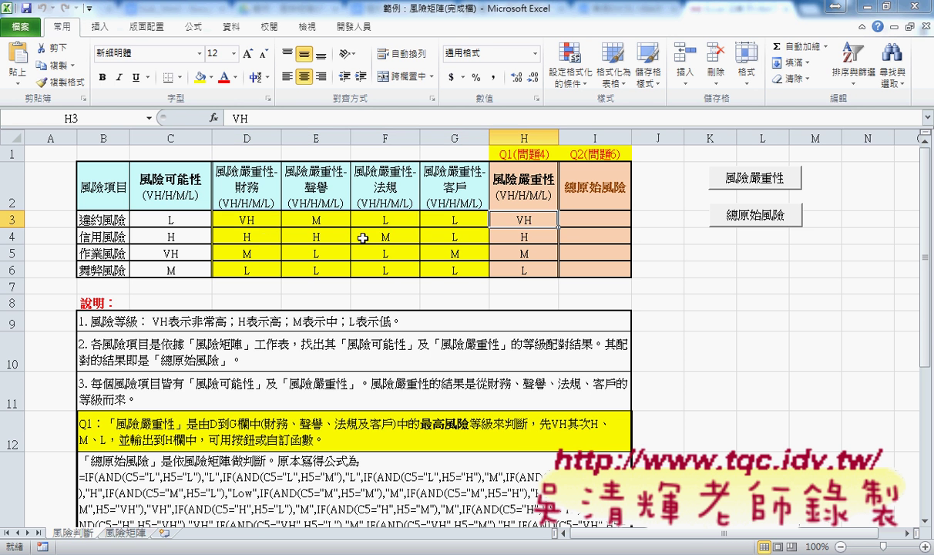
left_click_drag(239, 237, 456, 236)
left_click(534, 238)
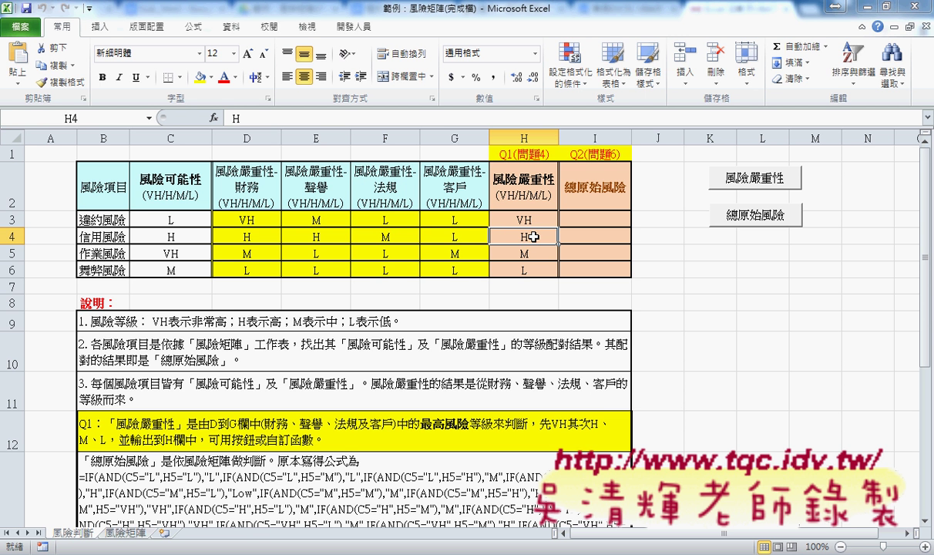
left_click_drag(525, 221, 551, 260)
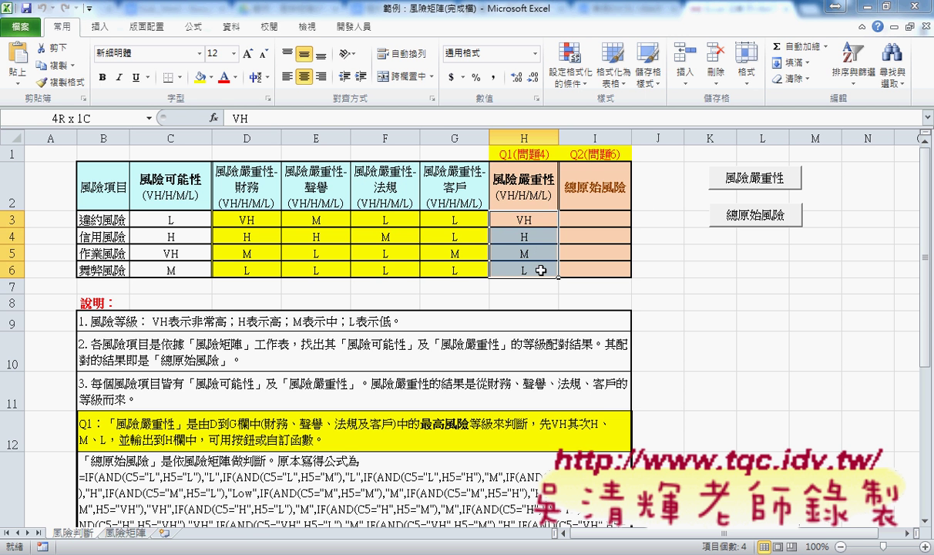
key("Delete")
- Insert the user-defined 風險嚴重性_函數 into H3 with D3:G3 as the severity range
left_click(525, 220)
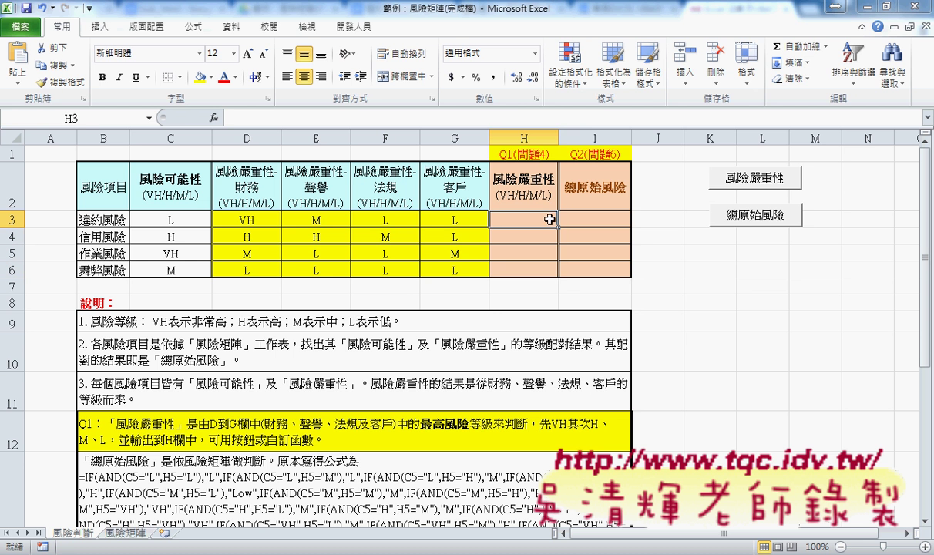
left_click(214, 118)
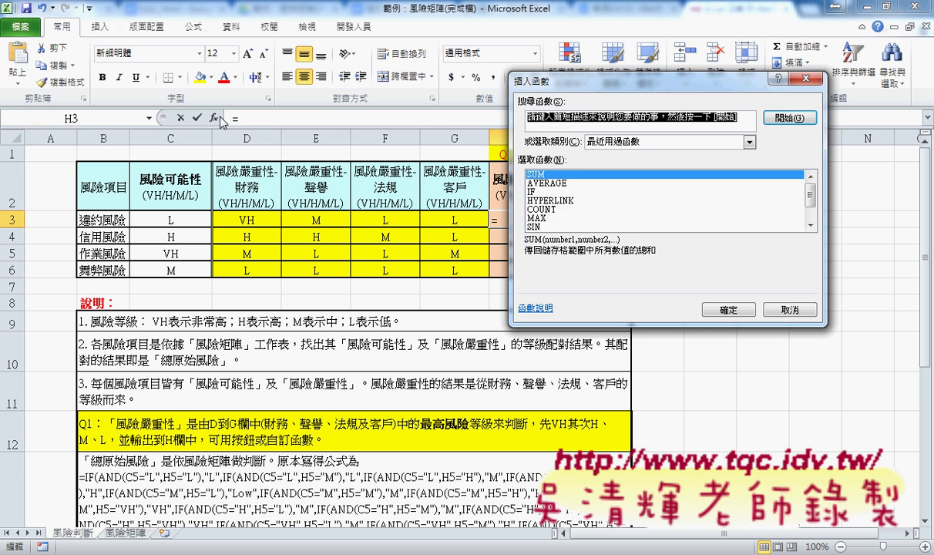
left_click(592, 142)
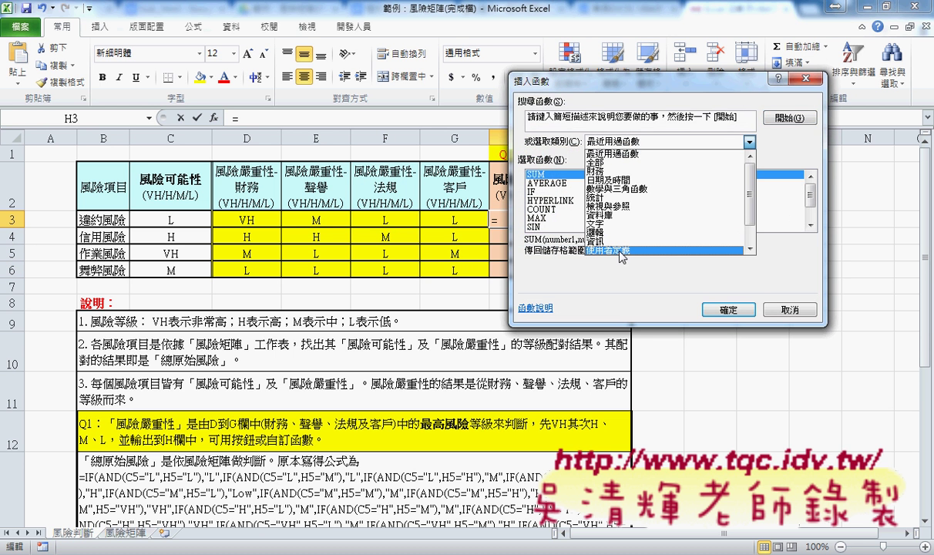
left_click(613, 250)
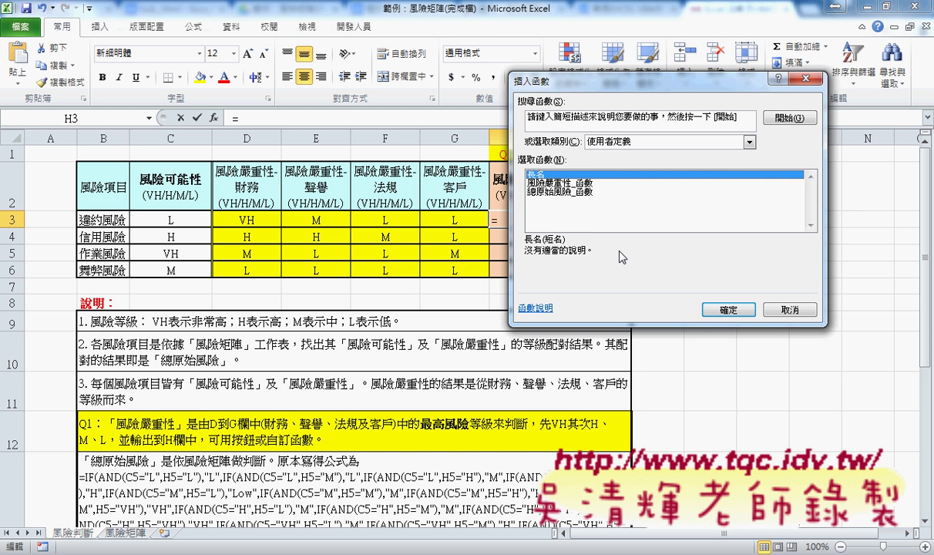
left_click(566, 183)
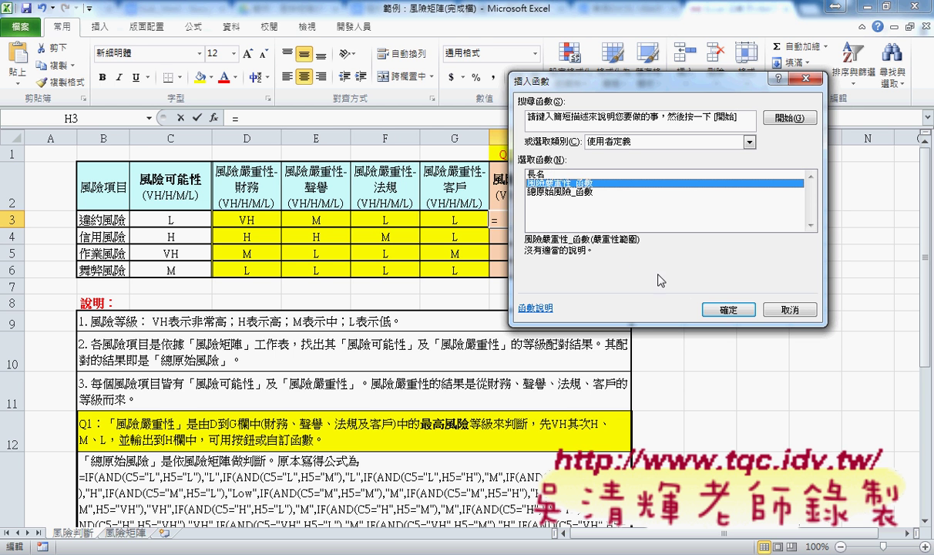
left_click(732, 309)
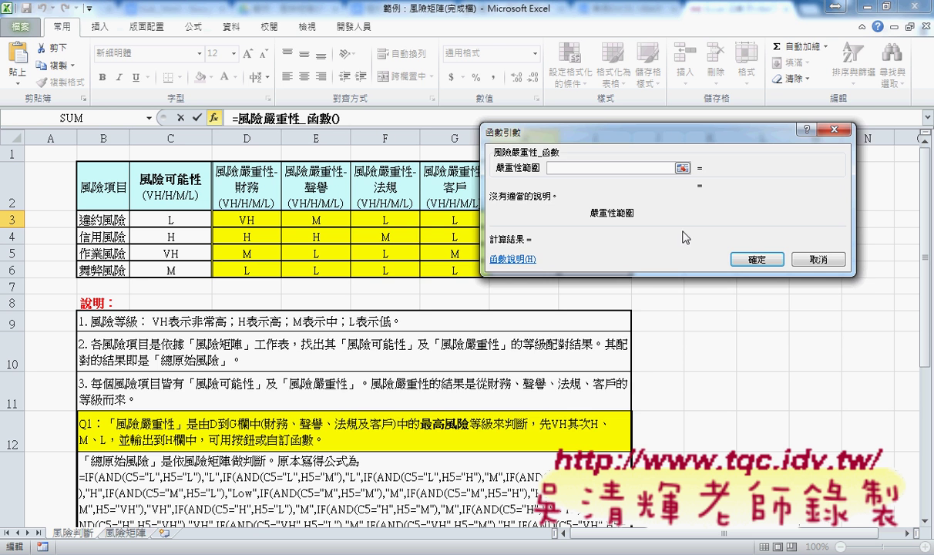
left_click_drag(571, 132, 374, 287)
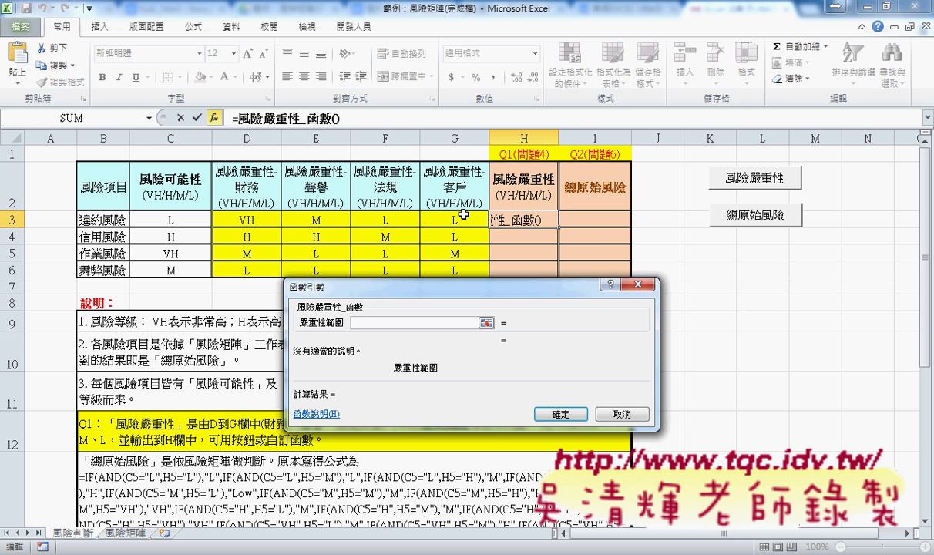
left_click_drag(232, 213, 466, 219)
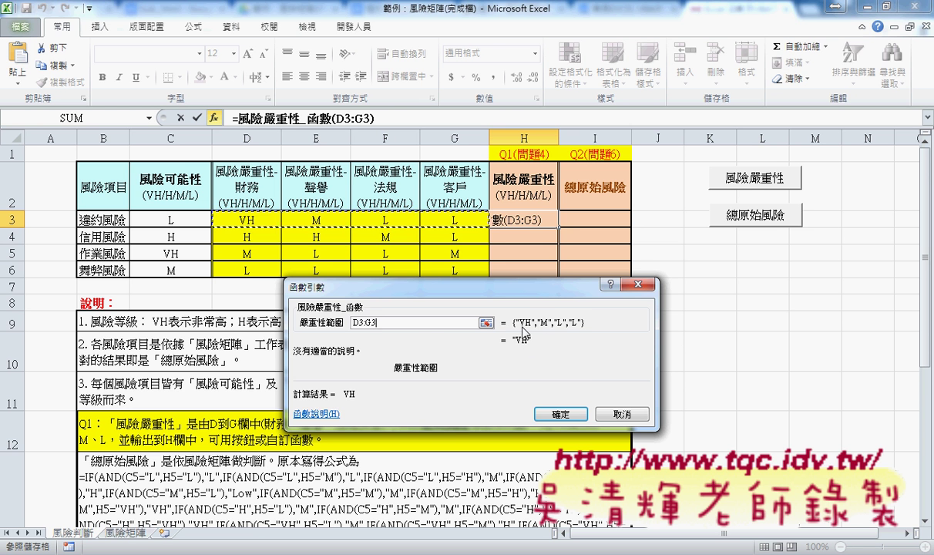
- Confirm =風險嚴重性_函數(D3:G3) in H3 and copy it down to H6, giving VH, H, M, L
left_click(548, 414)
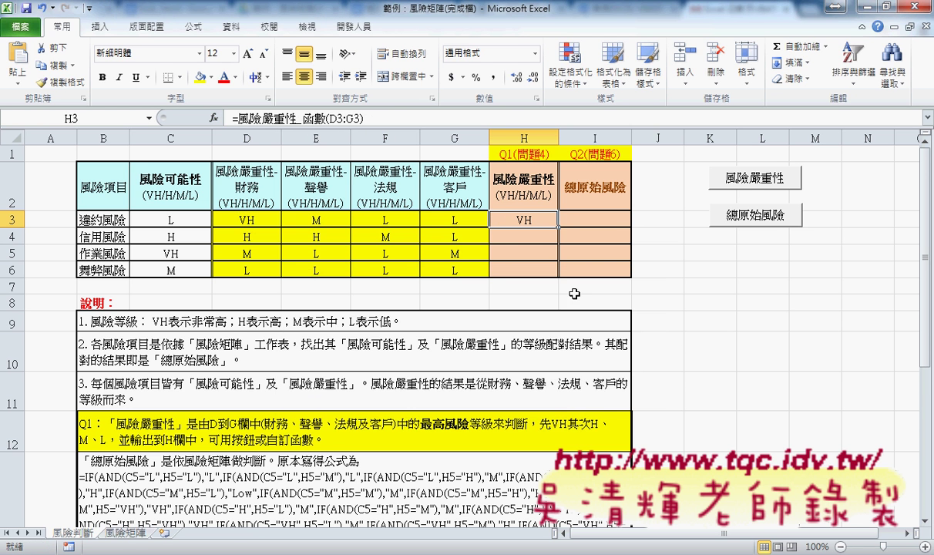
left_click_drag(559, 228, 560, 279)
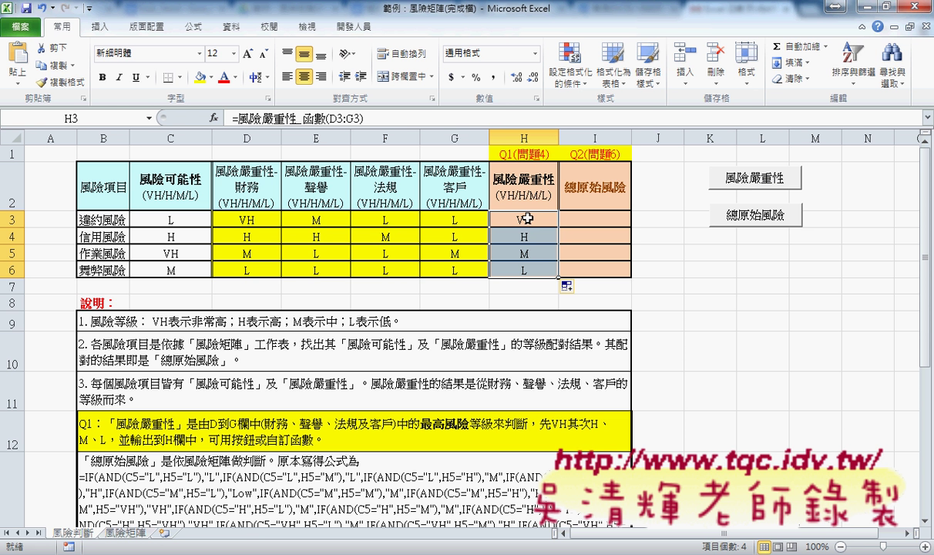
- Open the 風險嚴重性 button's assigned macro for editing via 指定巨集… and 編輯
right_click(747, 180)
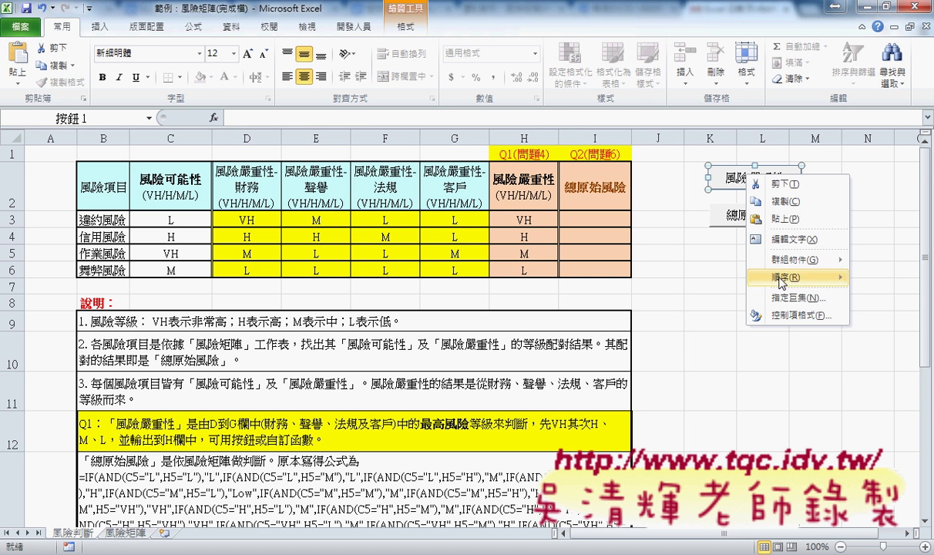
left_click(782, 298)
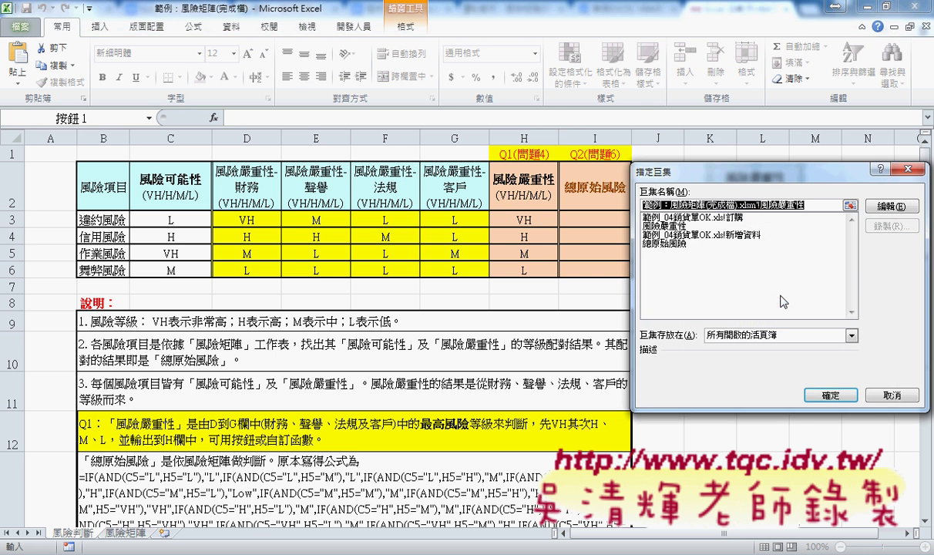
left_click(902, 207)
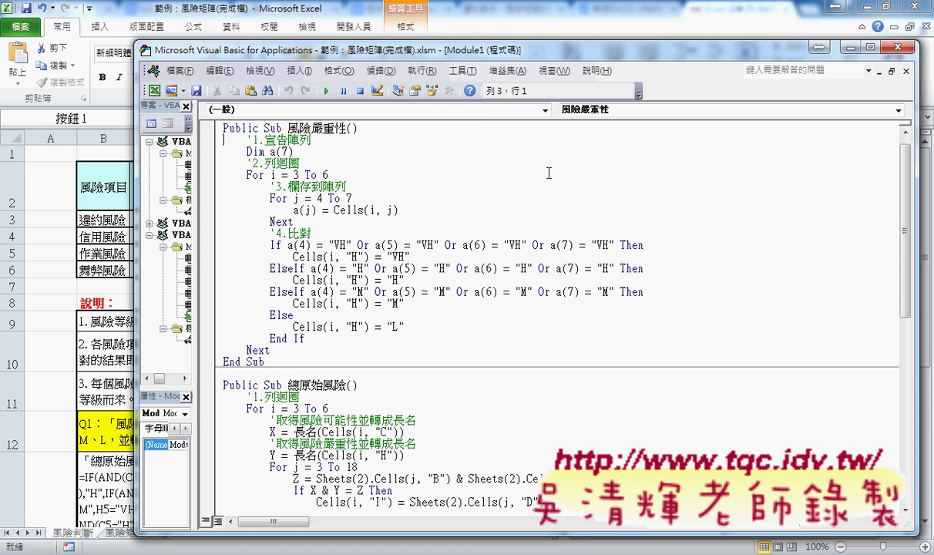
- Narrow the code window, move it right of the risk table, and mark a(7)
left_click_drag(919, 227, 703, 233)
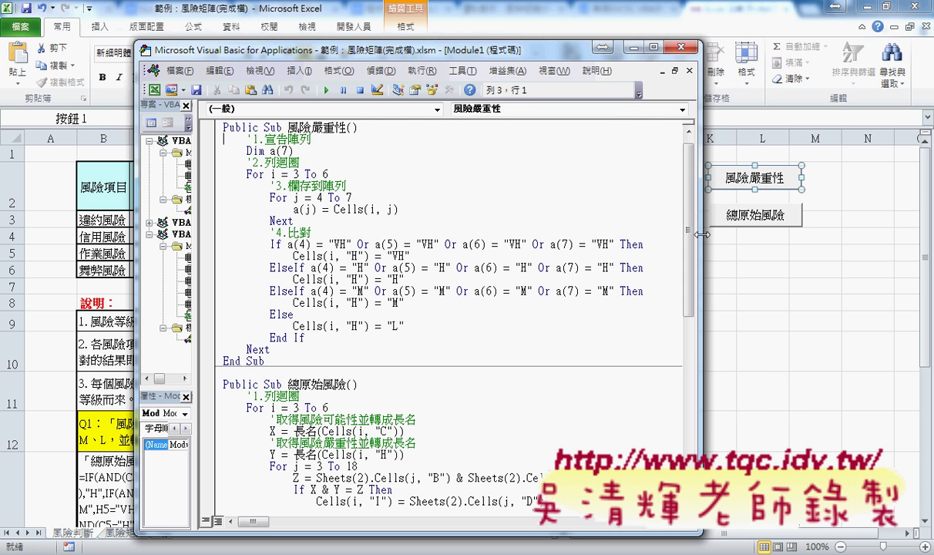
mouse_move(419, 54)
left_mouse_down()
mouse_move(718, 39)
mouse_move(668, 42)
left_mouse_up()
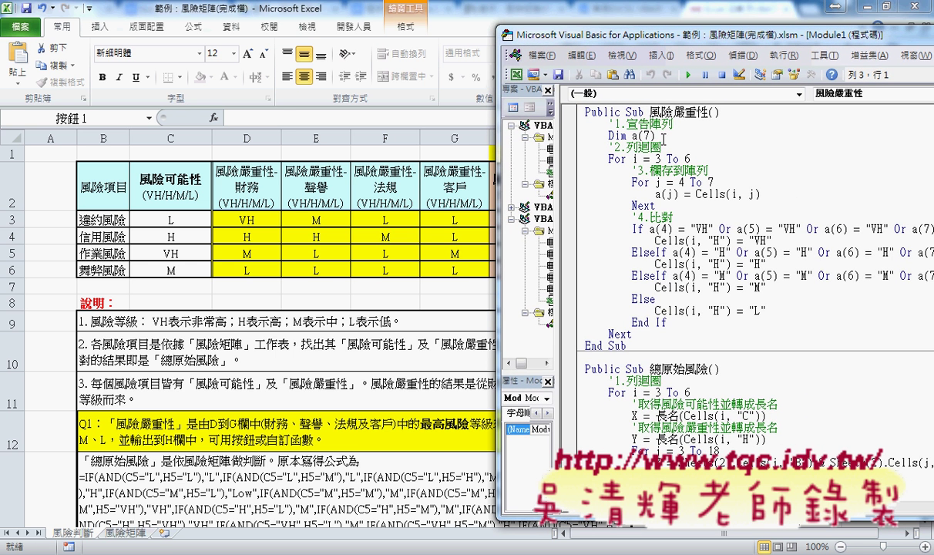
left_click_drag(632, 135, 656, 136)
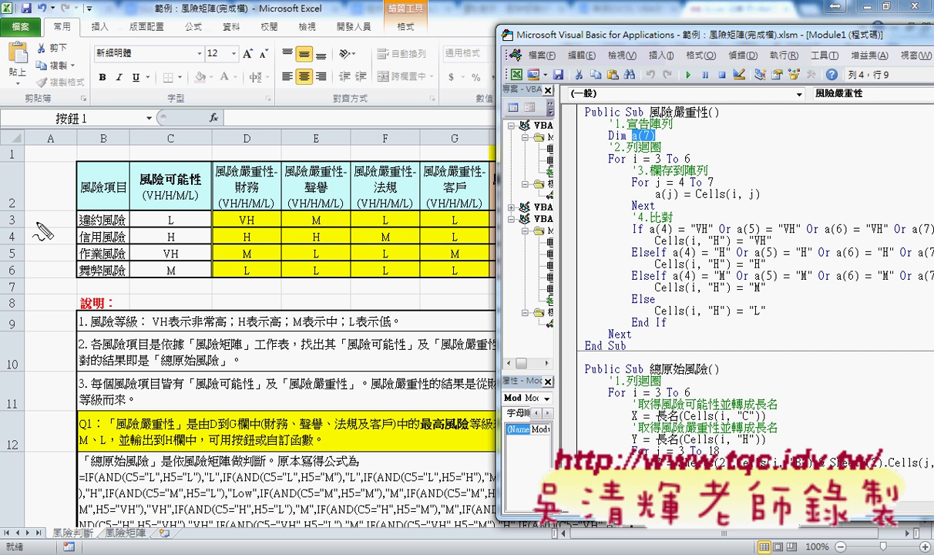
left_click_drag(13, 215, 16, 230)
left_click_drag(12, 264, 16, 278)
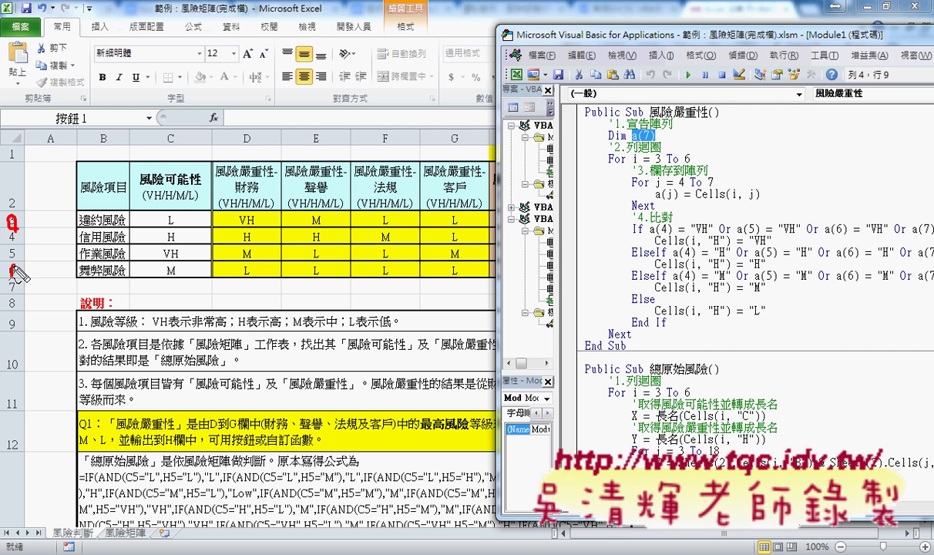
left_click_drag(245, 124, 253, 148)
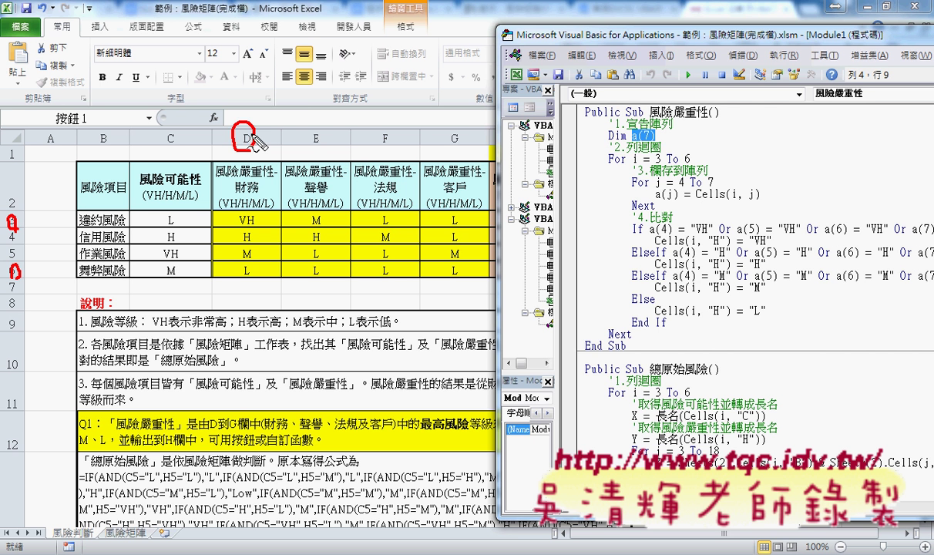
left_click_drag(461, 120, 461, 157)
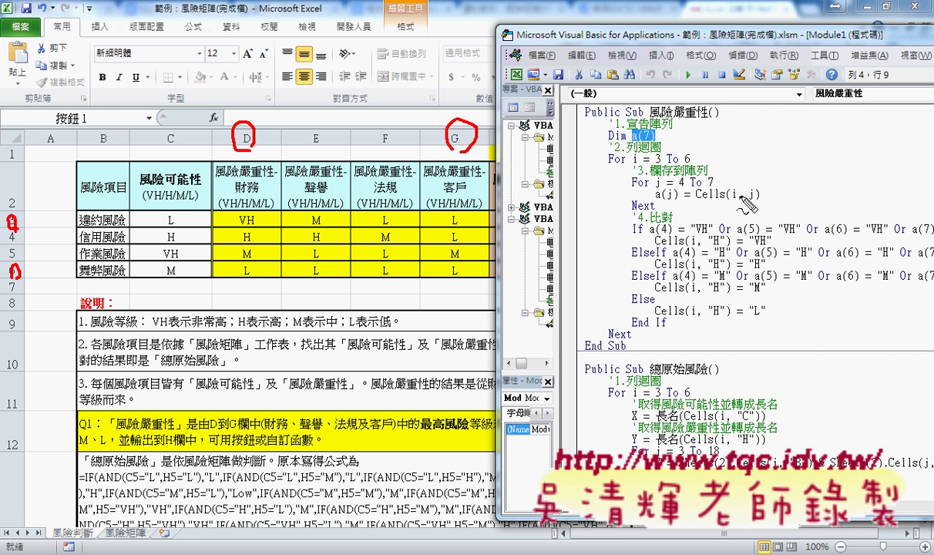
mouse_move(763, 198)
left_mouse_down()
mouse_move(715, 205)
mouse_move(698, 174)
mouse_move(675, 183)
left_mouse_up()
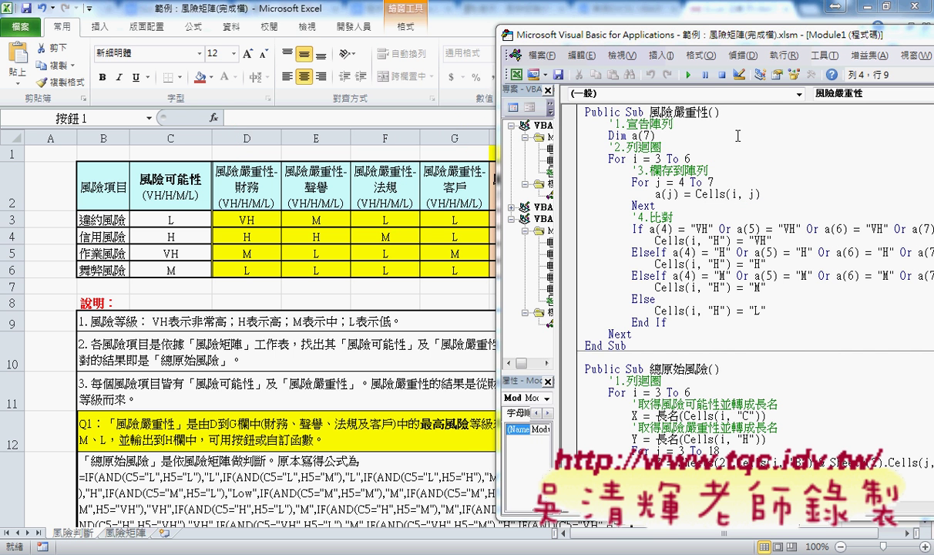
- Reposition and resize the code window beside columns D–G, marking Cells(i, j), a(j) and a(4)
mouse_move(667, 39)
left_mouse_down()
mouse_move(430, 37)
mouse_move(568, 39)
left_mouse_up()
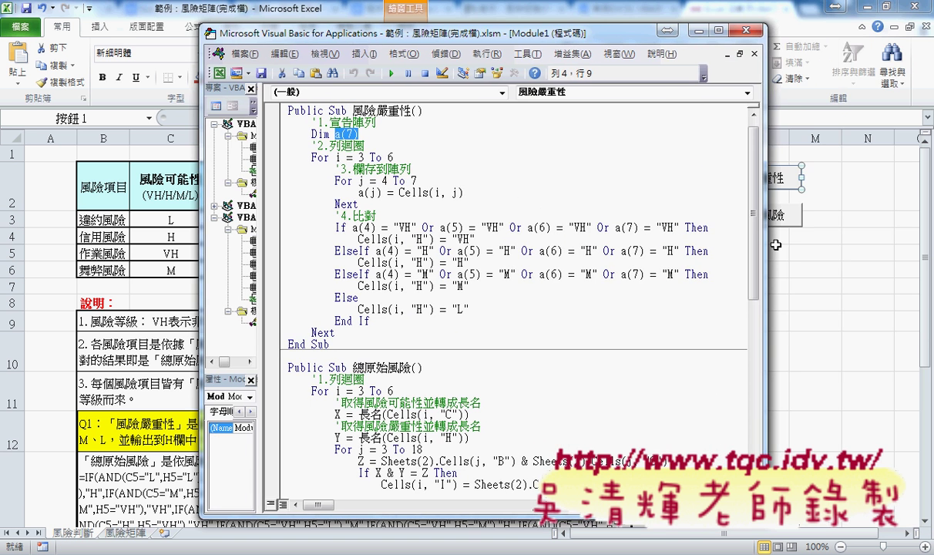
left_click_drag(725, 225, 855, 245)
left_click_drag(463, 193, 398, 194)
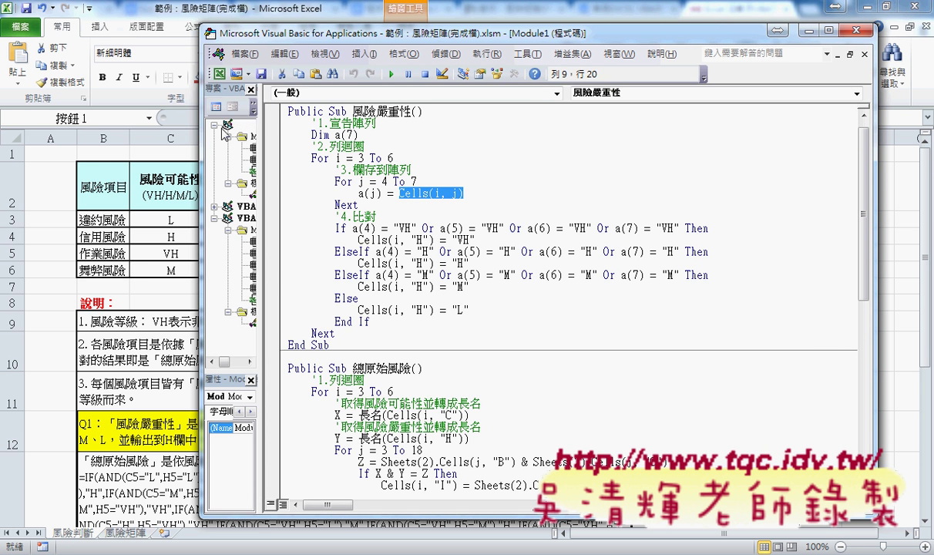
left_click_drag(201, 146, 336, 146)
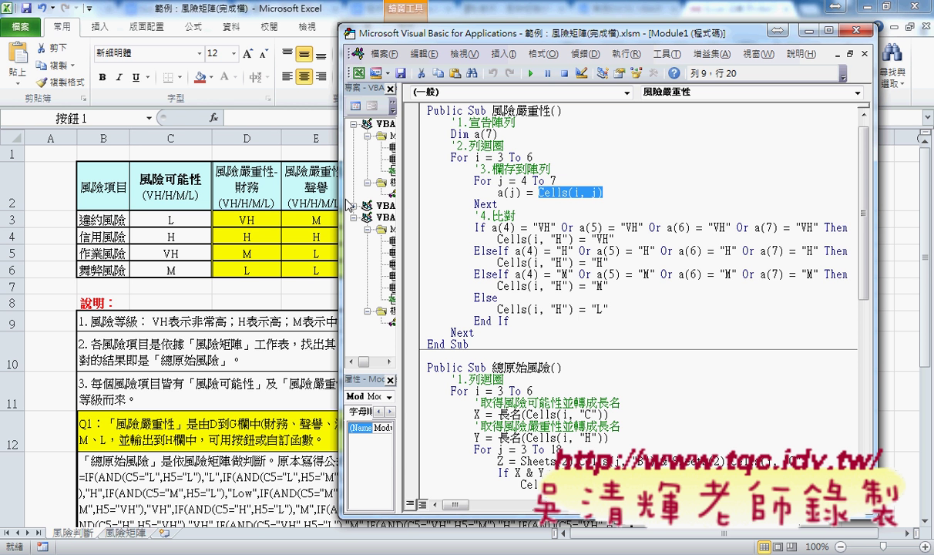
left_click_drag(338, 195, 485, 203)
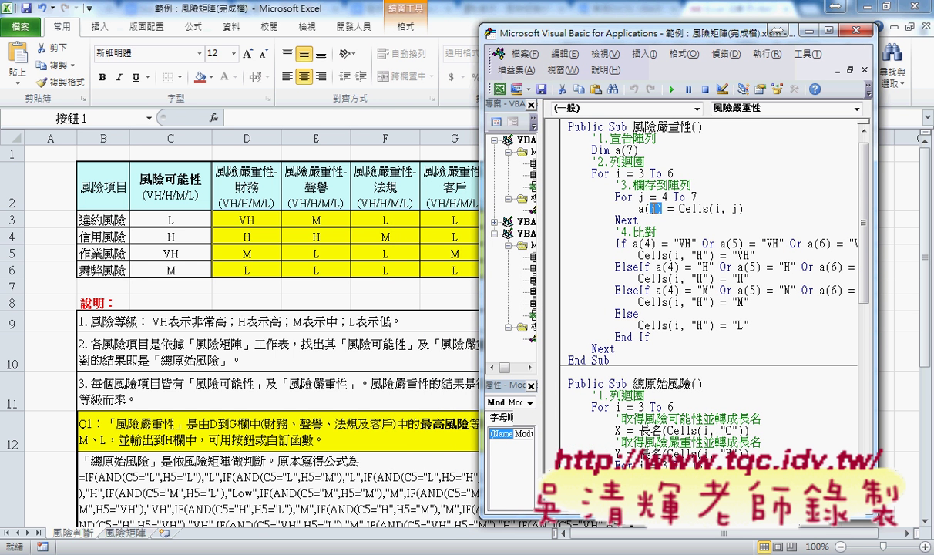
left_click_drag(638, 208, 663, 209)
left_click_drag(480, 218, 301, 219)
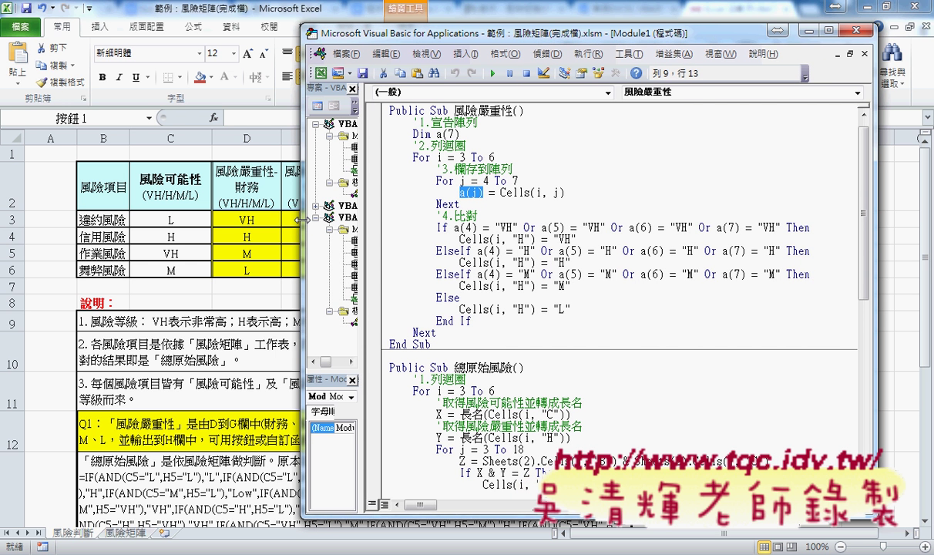
left_click_drag(454, 227, 480, 227)
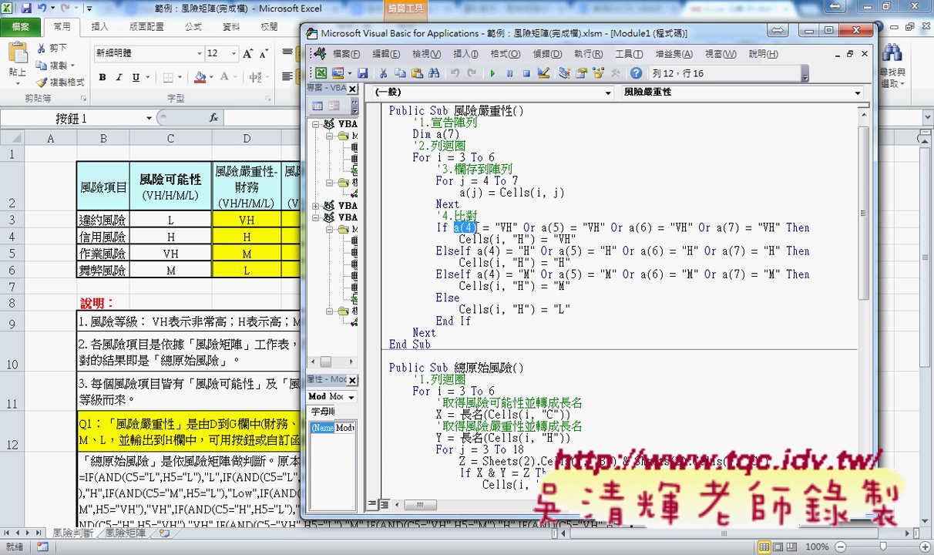
mouse_move(568, 136)
left_mouse_down()
mouse_move(565, 154)
mouse_move(590, 147)
mouse_move(615, 166)
left_mouse_up()
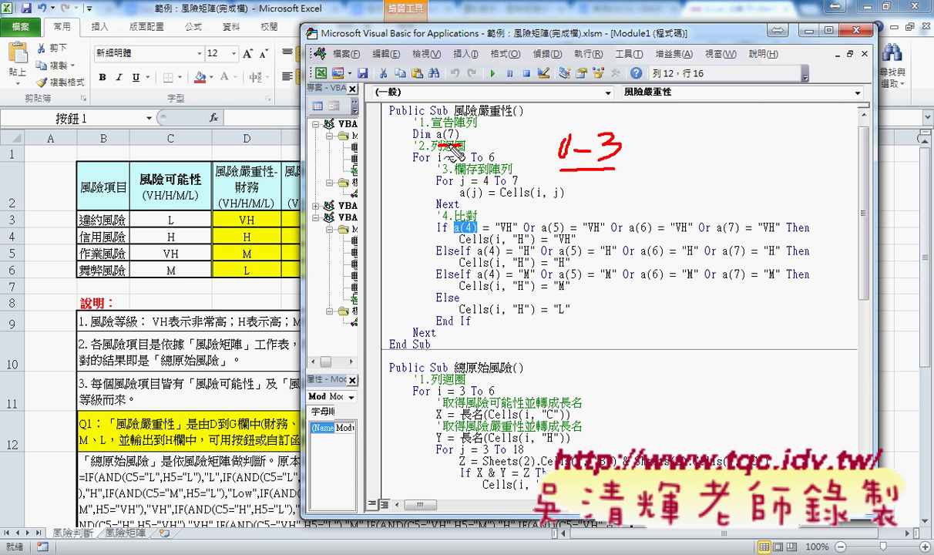
left_click_drag(436, 145, 462, 143)
left_click_drag(480, 188, 517, 182)
left_click_drag(497, 231, 518, 231)
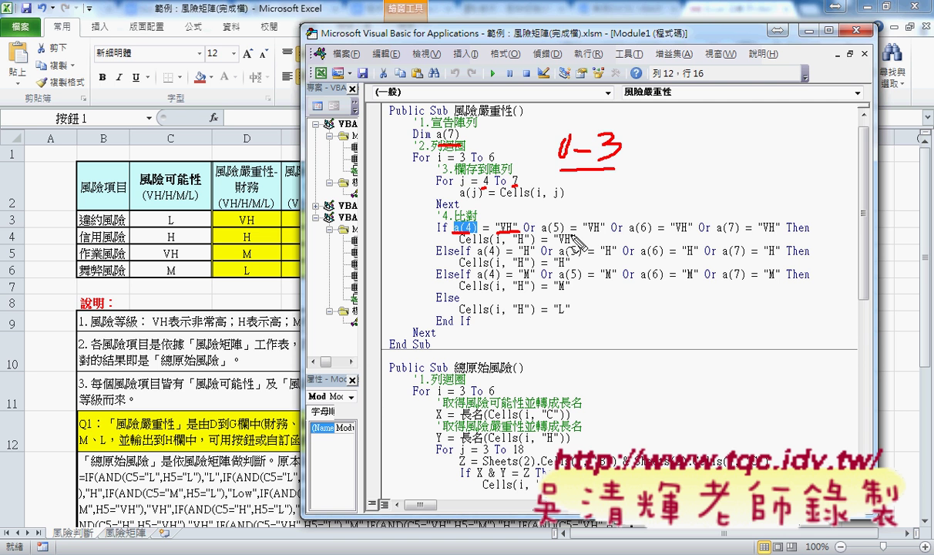
key("Escape")
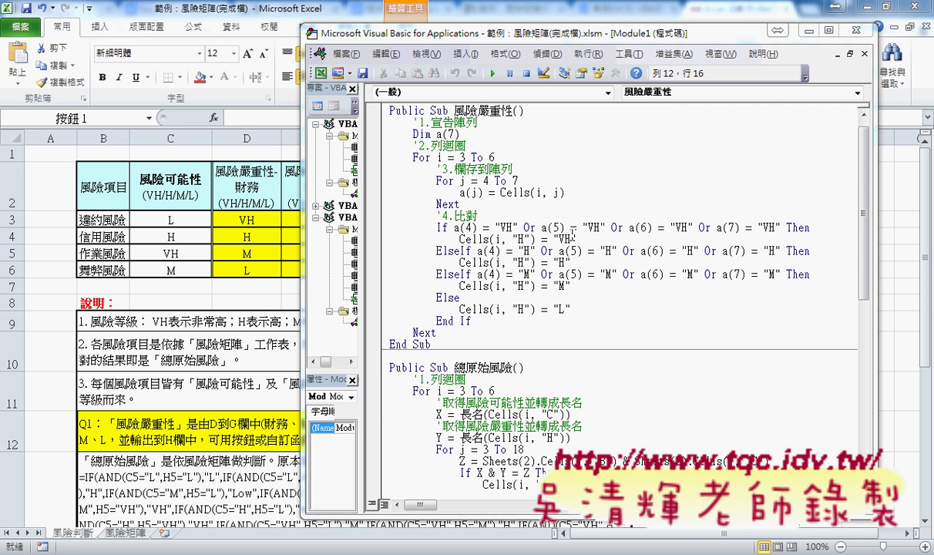
double_click(456, 228)
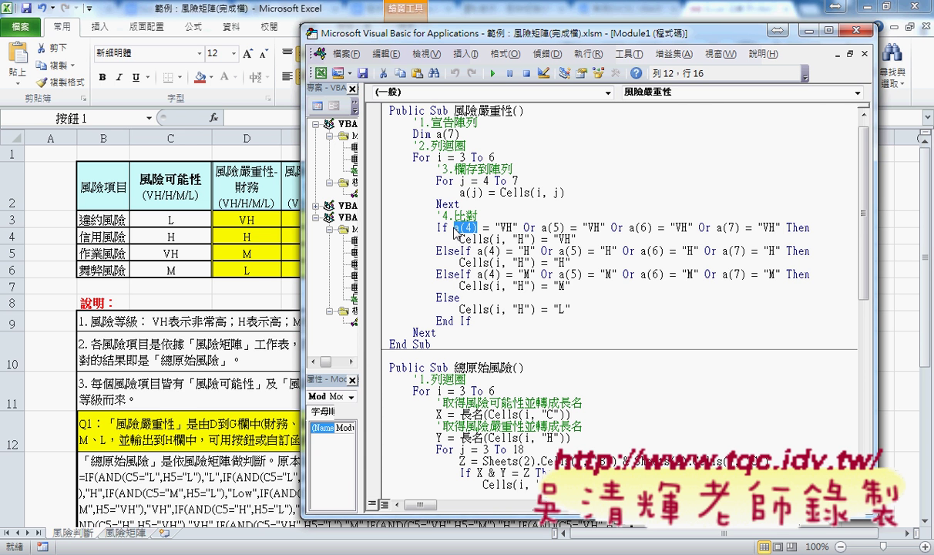
left_click(455, 227)
left_click_drag(455, 227, 783, 228)
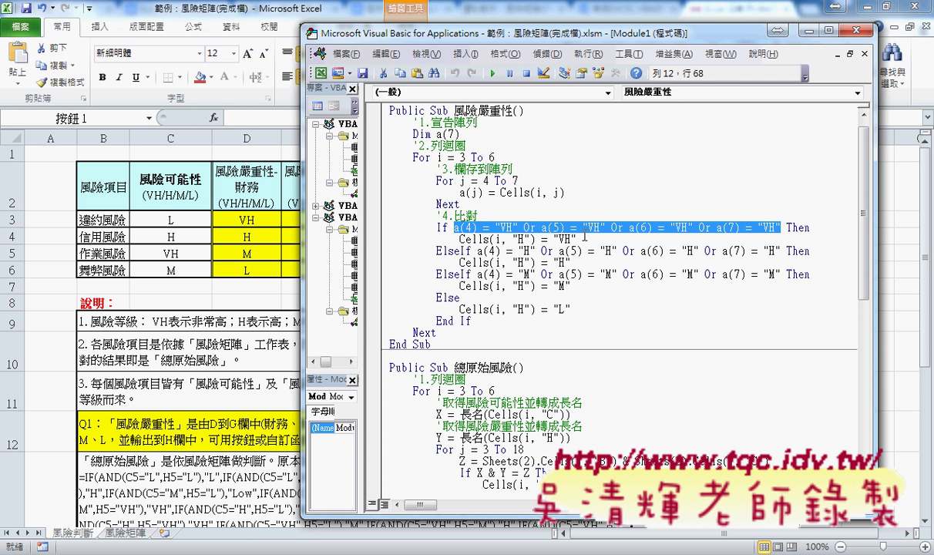
left_click_drag(577, 240, 553, 240)
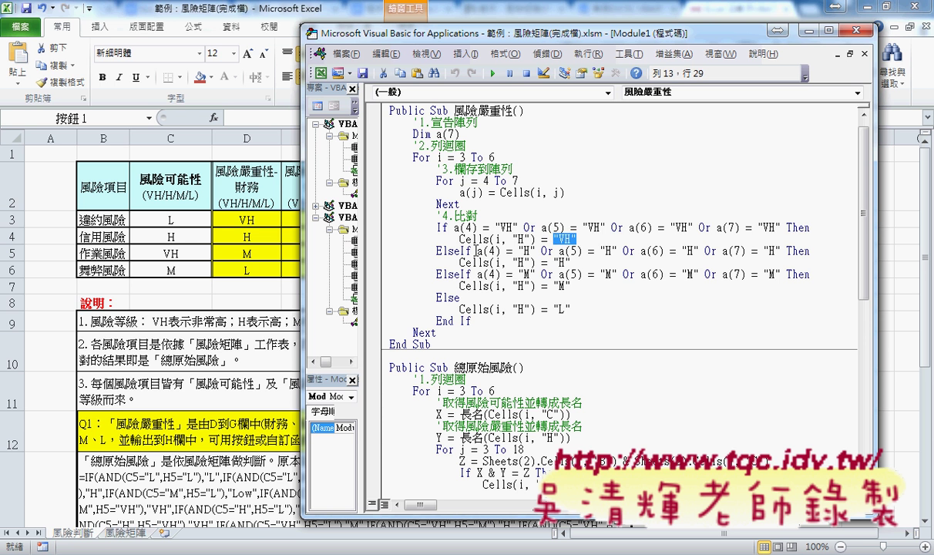
left_click_drag(478, 251, 782, 251)
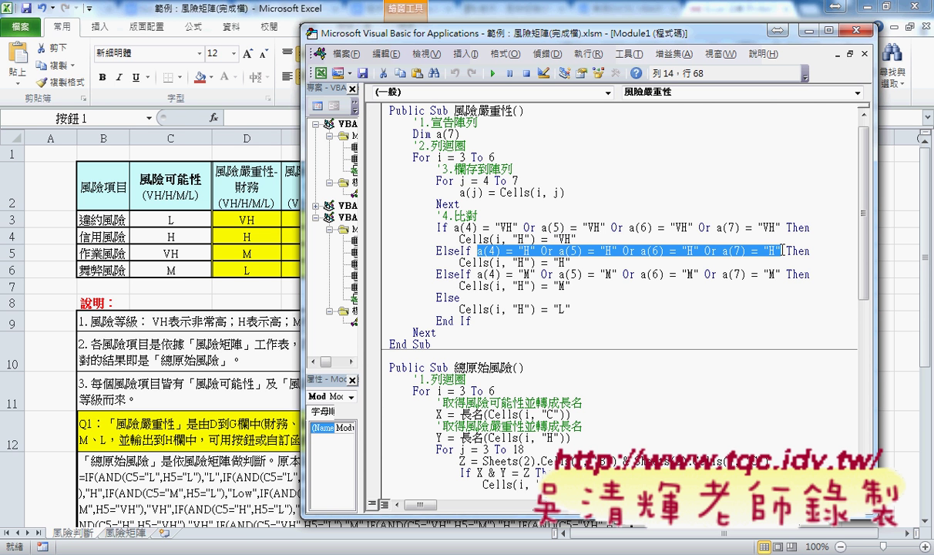
left_click_drag(571, 263, 552, 263)
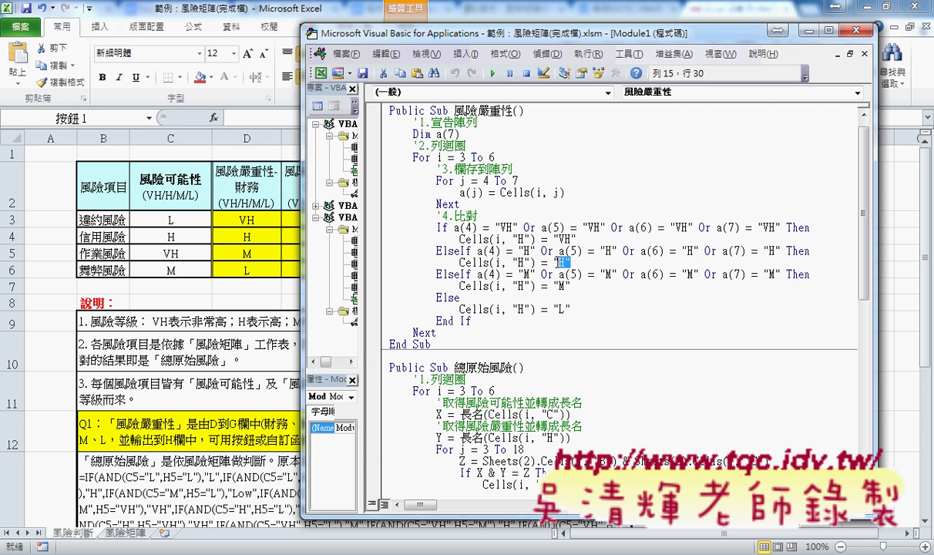
left_click(517, 309)
left_click_drag(571, 309, 554, 309)
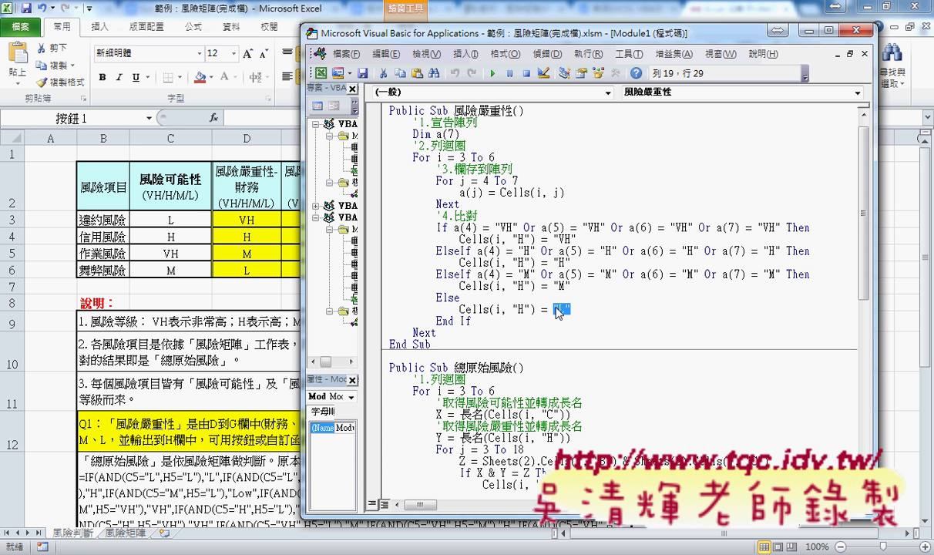